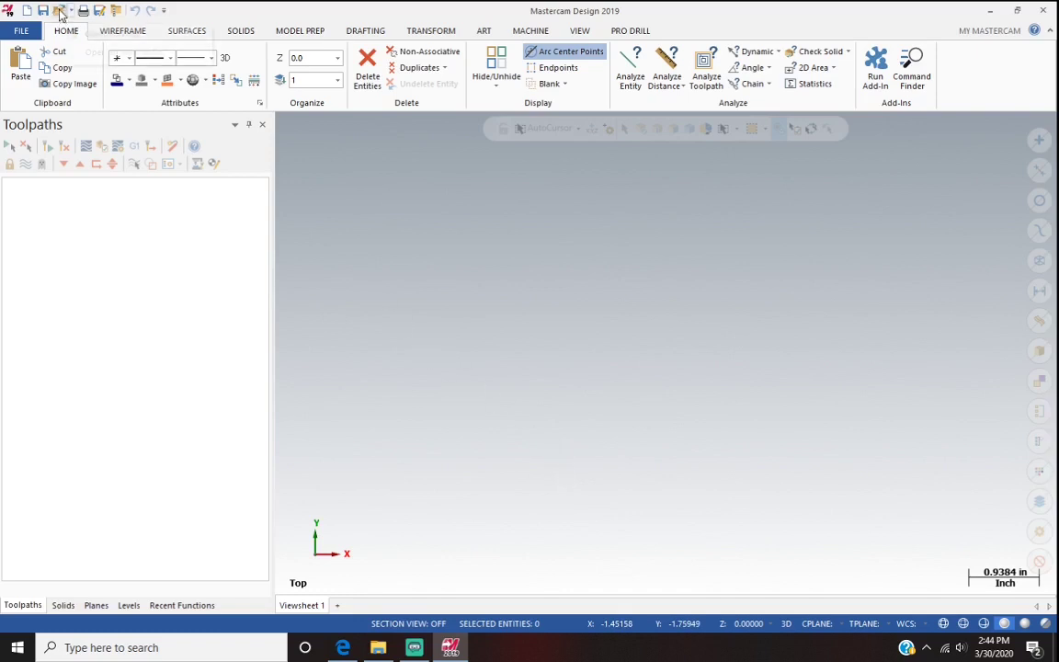
# Open Part_Example.SLDPRT from the Desktop, filtering the file browser to SOLIDWORKS Files
pyautogui.click(59, 11)
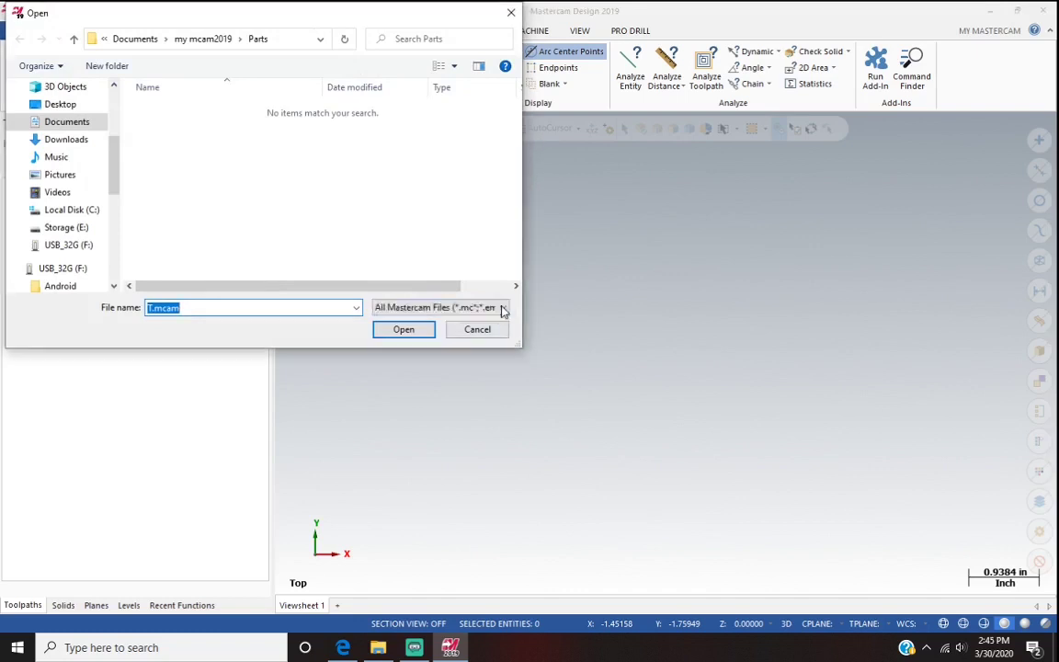
pyautogui.click(503, 309)
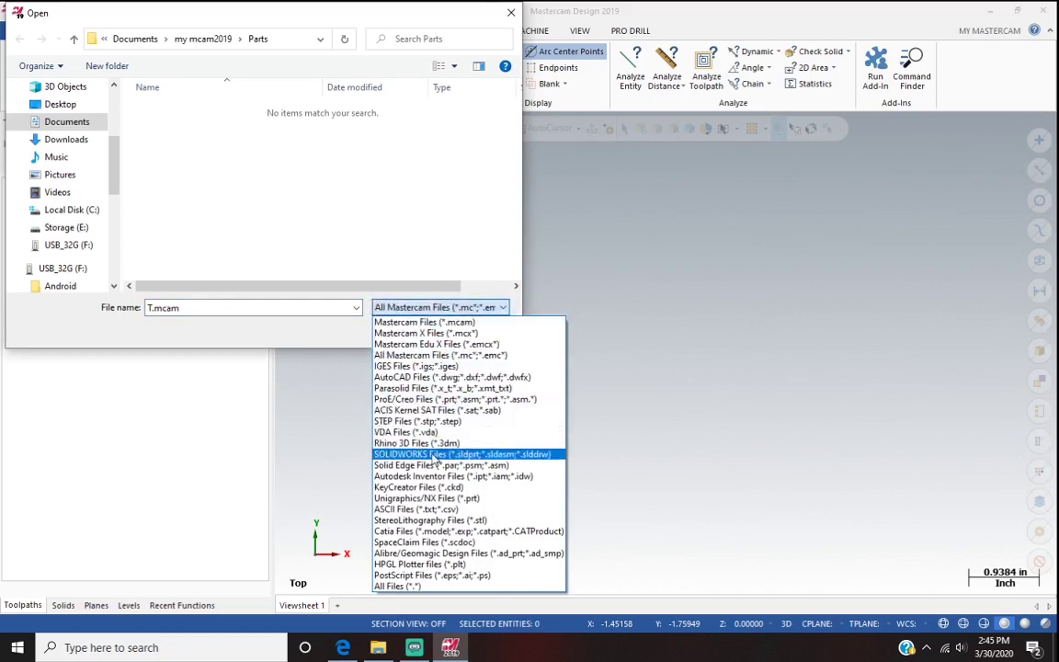
pyautogui.click(435, 455)
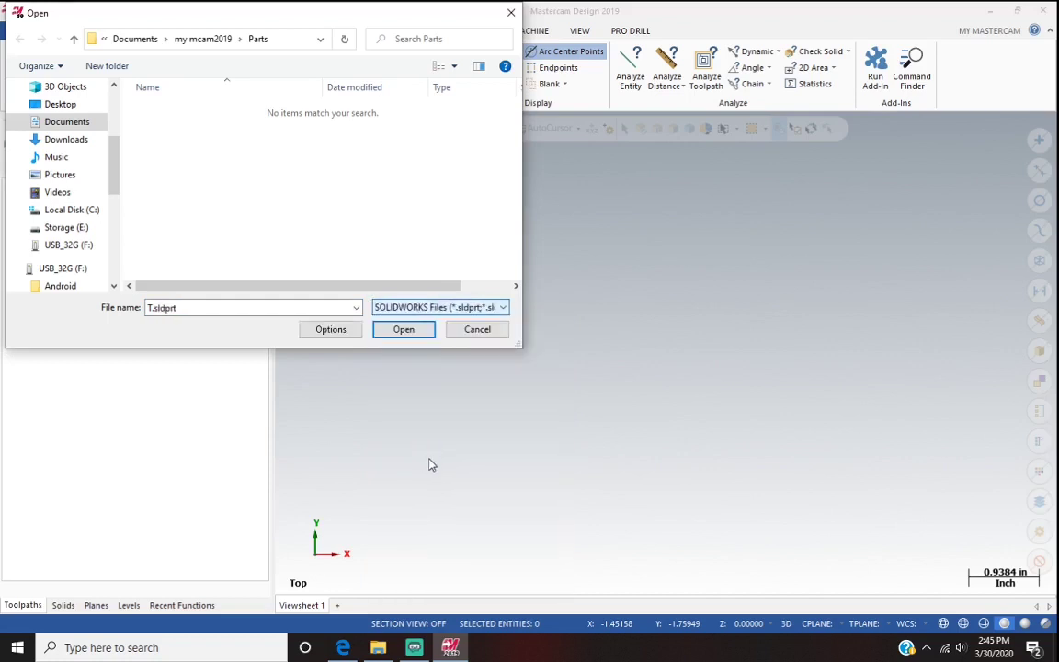
pyautogui.click(60, 106)
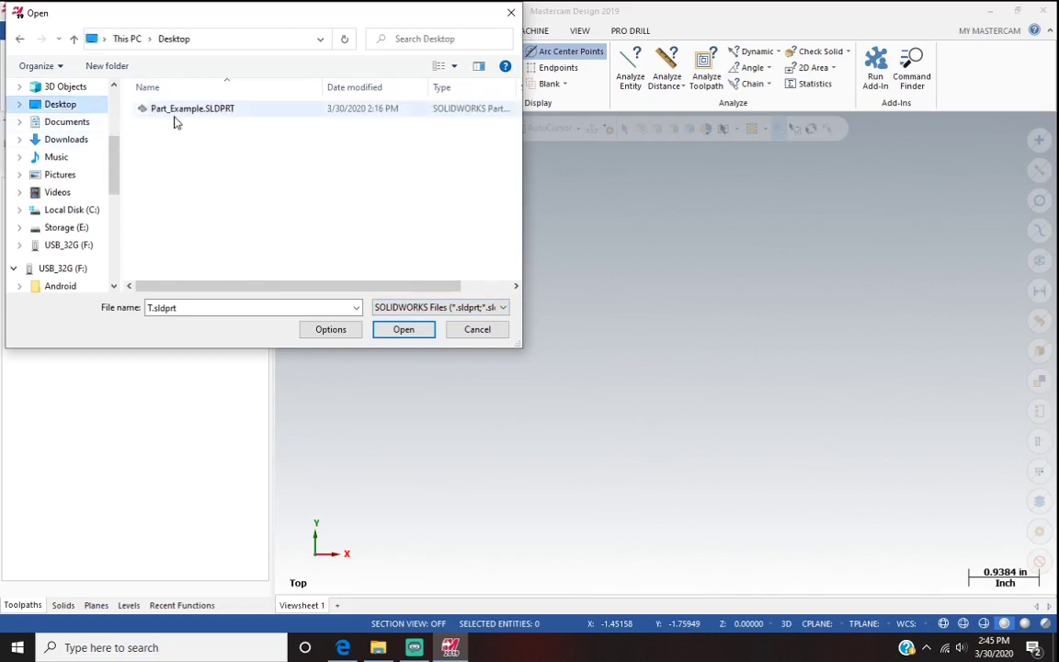
pyautogui.click(183, 110)
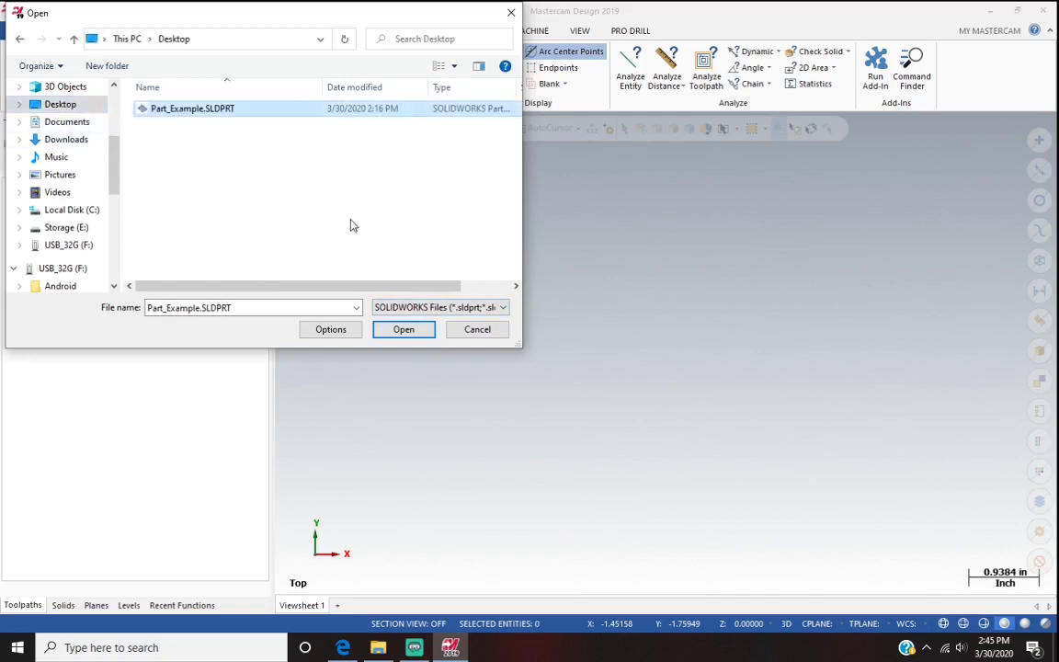
pyautogui.click(404, 330)
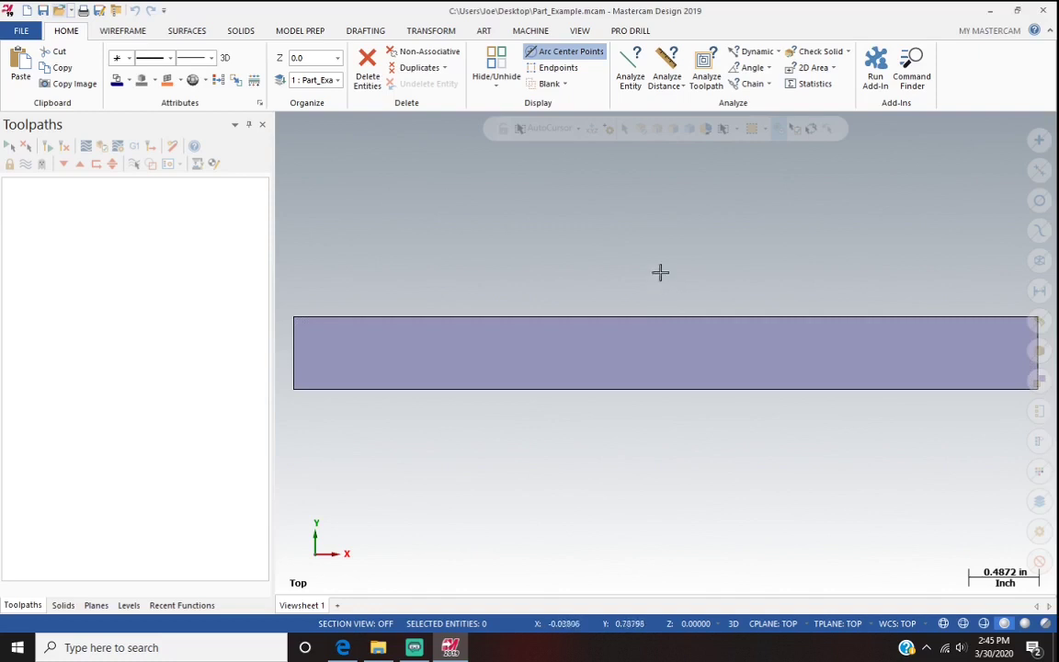
# Add a Mill Default machine group and open its Stock setup properties
pyautogui.click(527, 31)
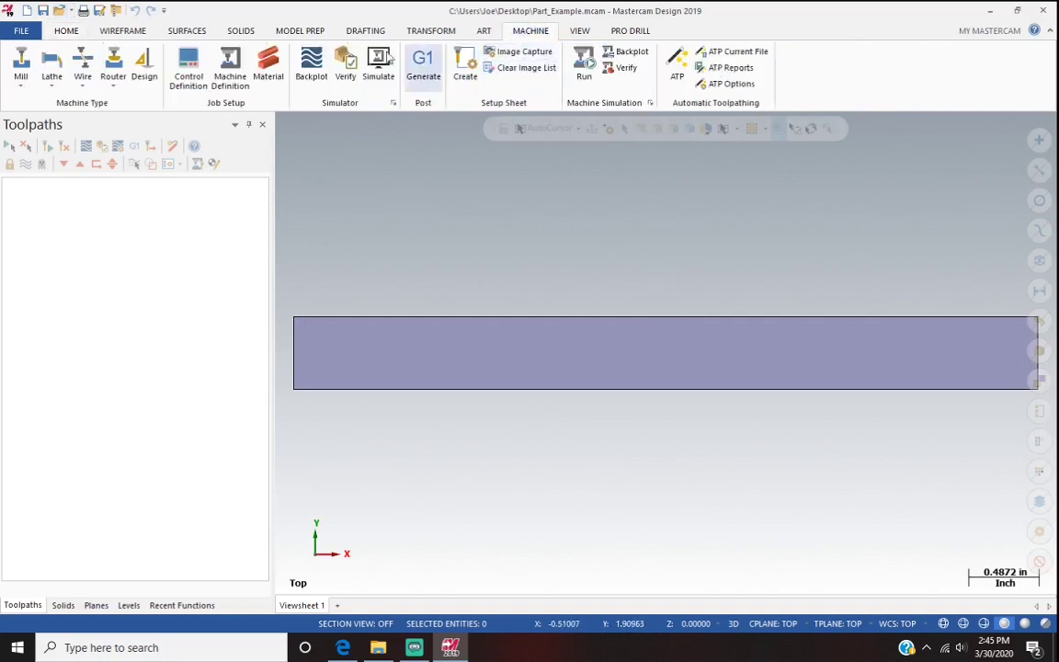
pyautogui.click(21, 81)
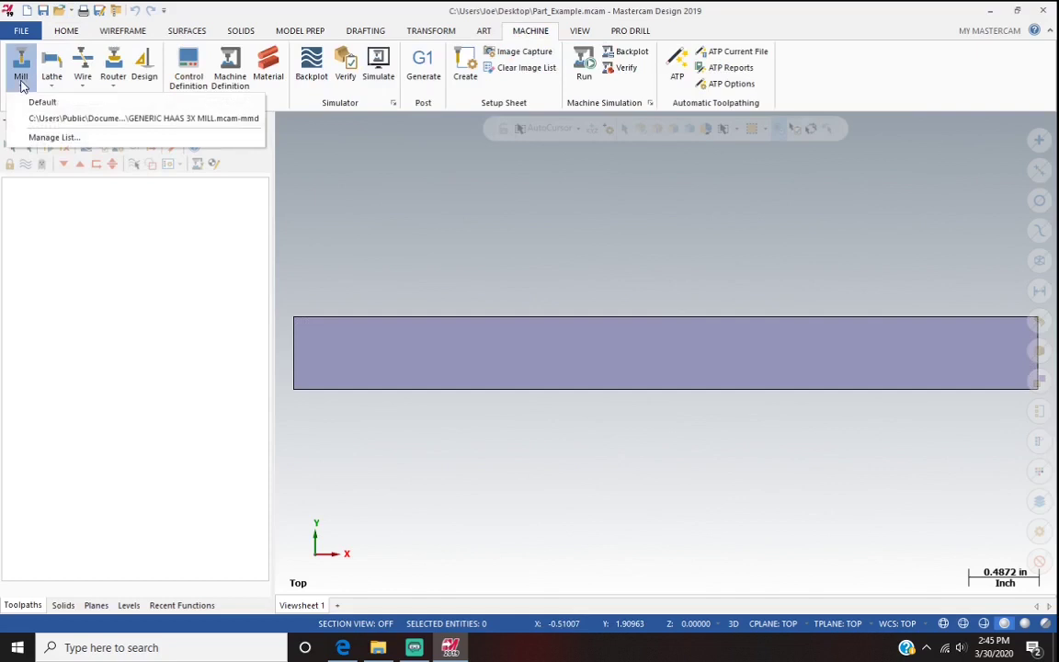
pyautogui.click(43, 103)
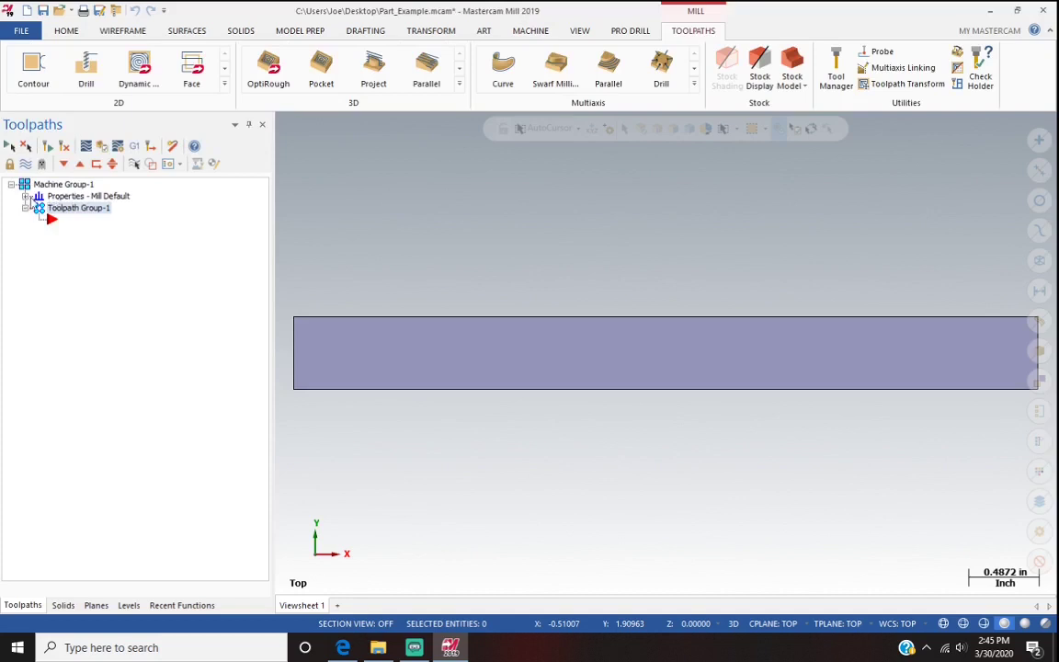
pyautogui.click(26, 196)
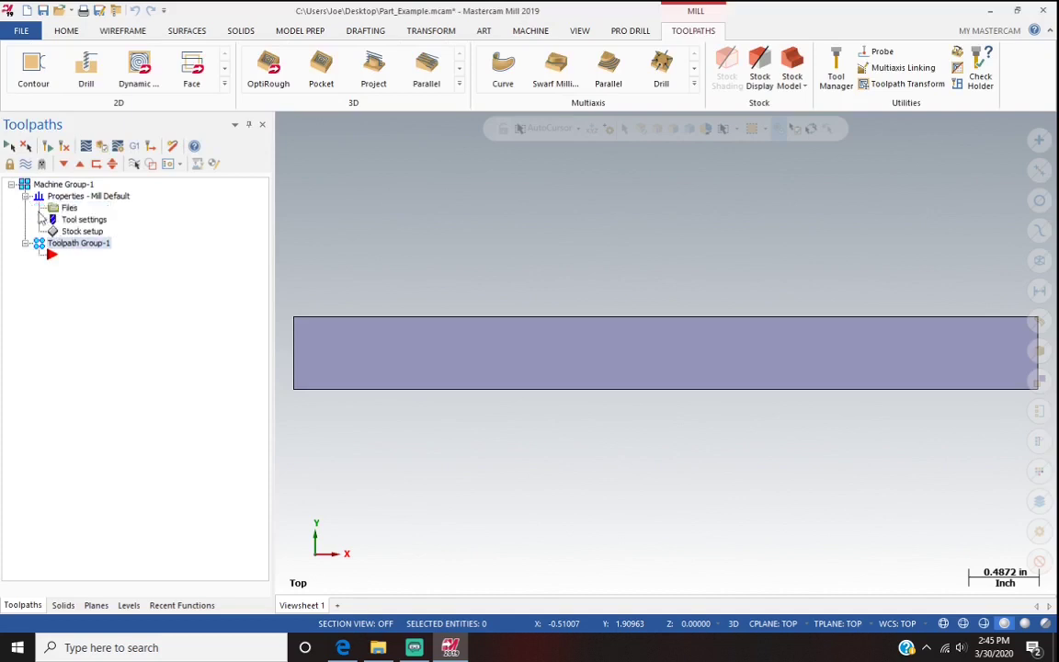
pyautogui.click(79, 232)
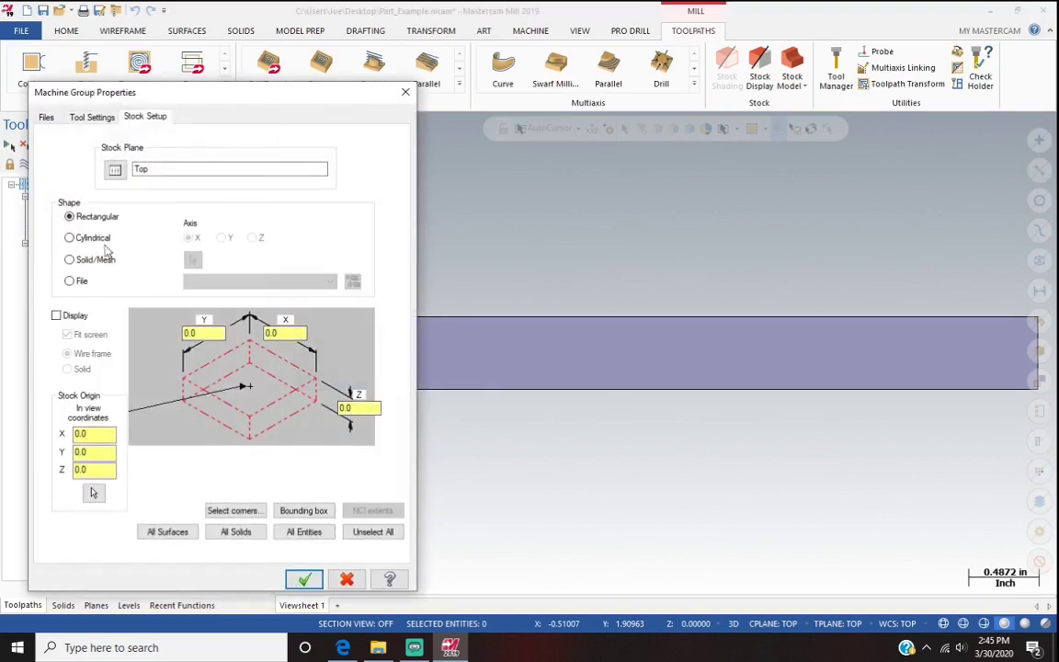
# Size the stock 6.5 X × 5.5 Y × 0.5 Z from the left corner origin, with Display on
pyautogui.click(184, 382)
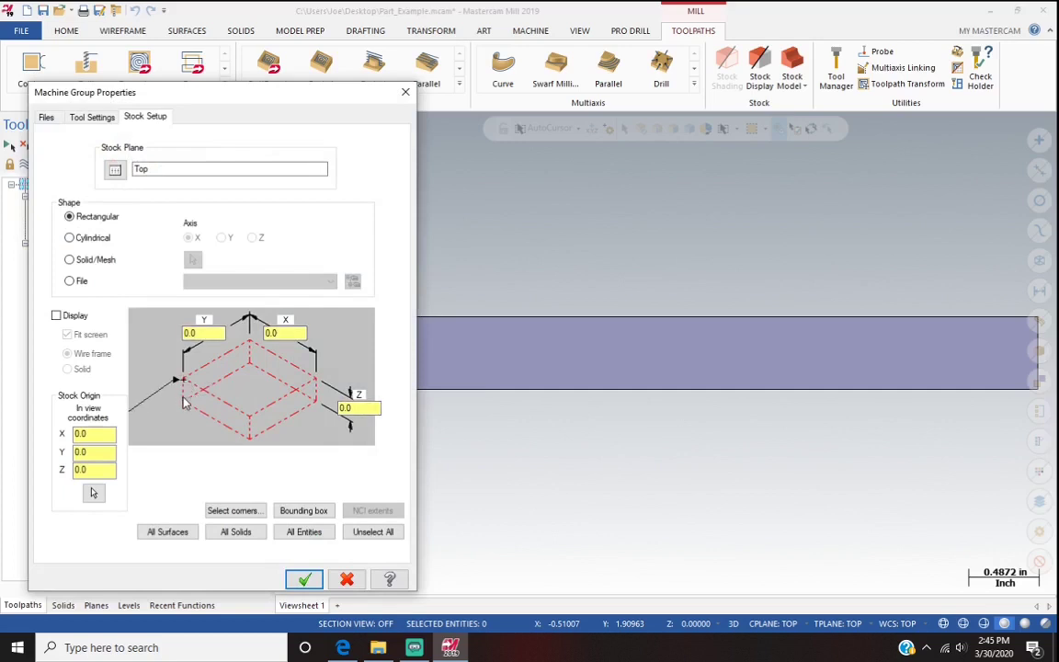
pyautogui.click(196, 333)
pyautogui.moveTo(183, 333); pyautogui.dragTo(220, 333)
pyautogui.press('BackSpace')
pyautogui.write('5')
pyautogui.click(284, 334)
pyautogui.write('6')
pyautogui.press('Tab')
pyautogui.write('0.5')
pyautogui.click(56, 317)
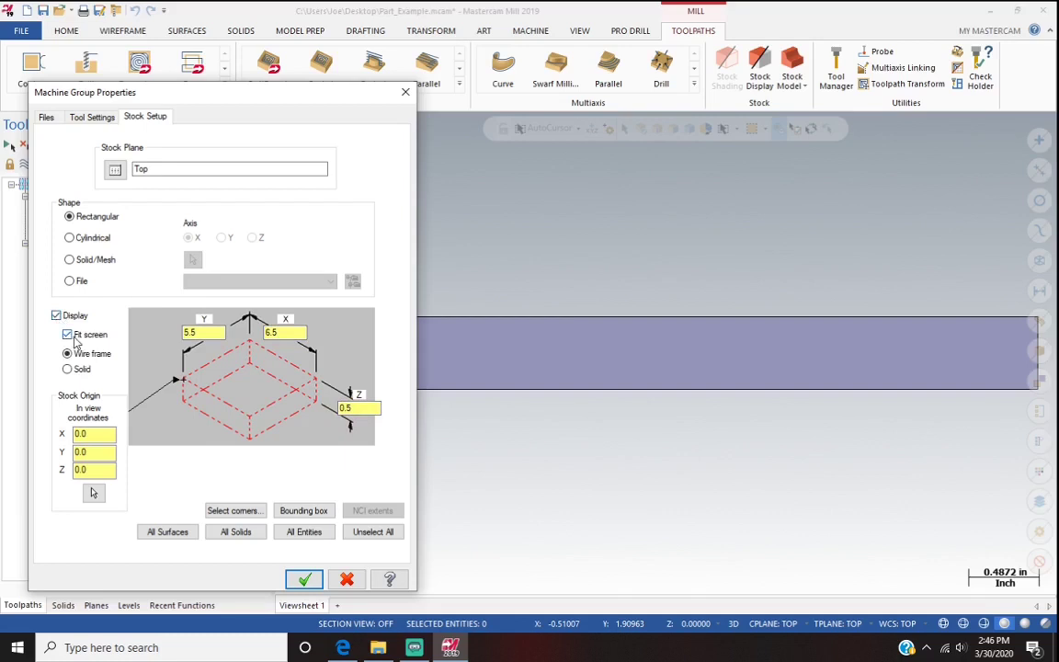
pyautogui.click(91, 116)
# Set program number 4567, feeds from material, sequential tool numbers, and each tool's step, peck and coolant
pyautogui.click(188, 159)
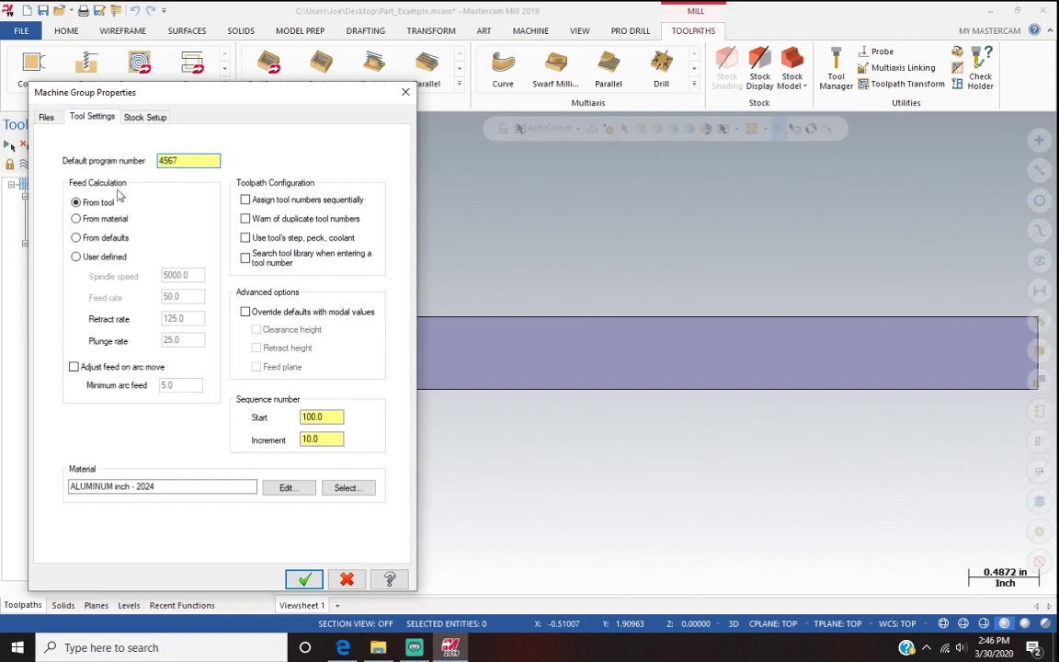
pyautogui.click(76, 219)
pyautogui.click(247, 201)
pyautogui.click(246, 238)
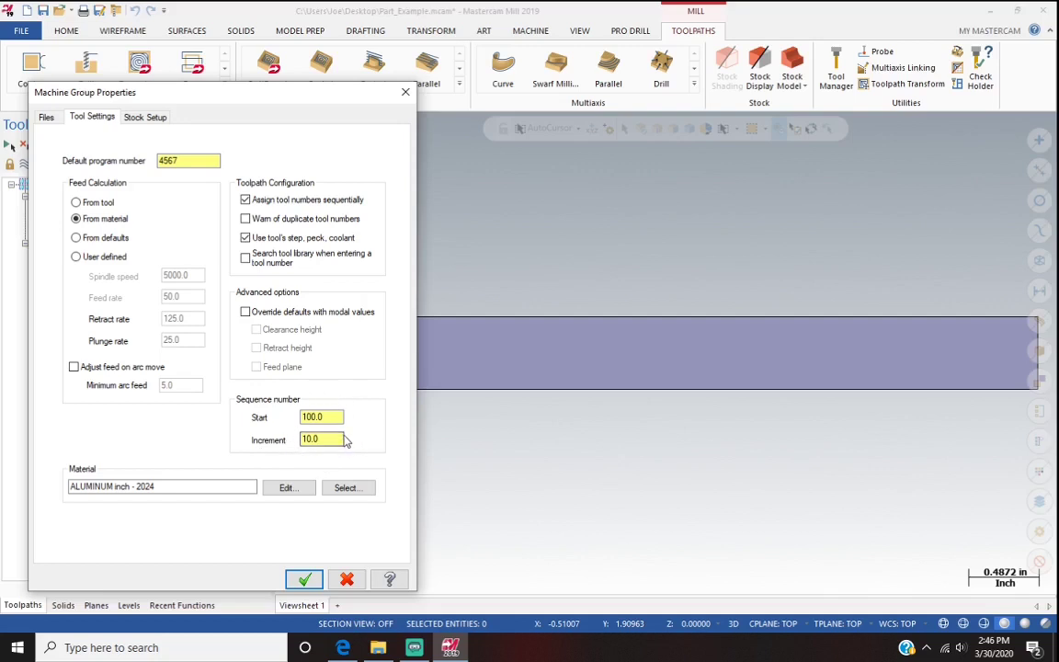
pyautogui.click(305, 579)
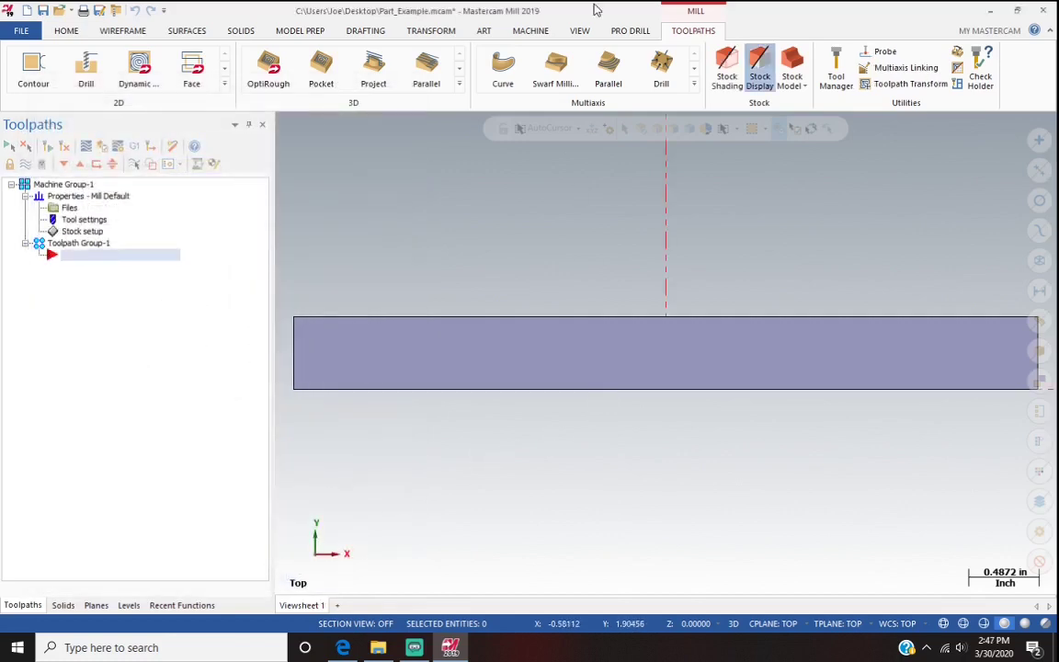
pyautogui.click(579, 31)
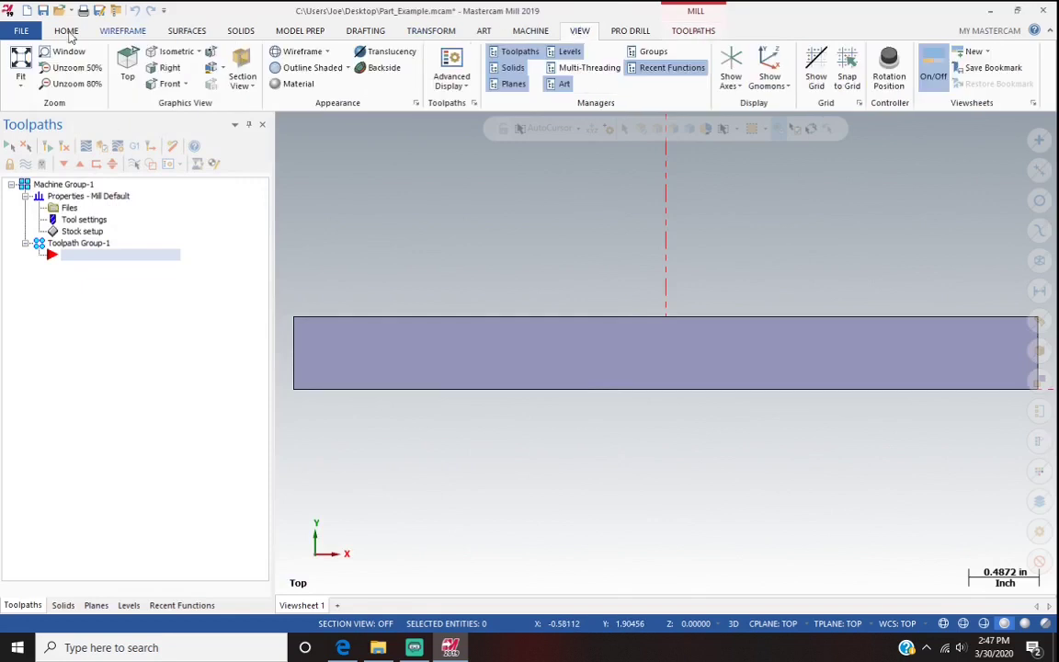
pyautogui.click(20, 62)
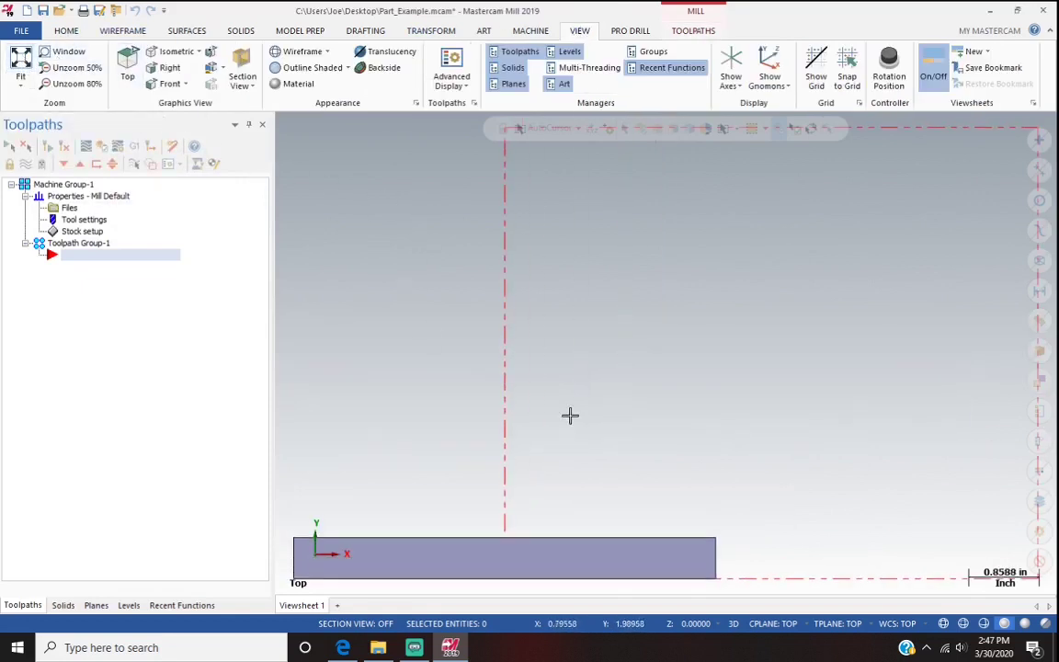
pyautogui.scroll(-1, 601, 383)
pyautogui.scroll(1, 600, 383)
pyautogui.scroll(-1, 600, 383)
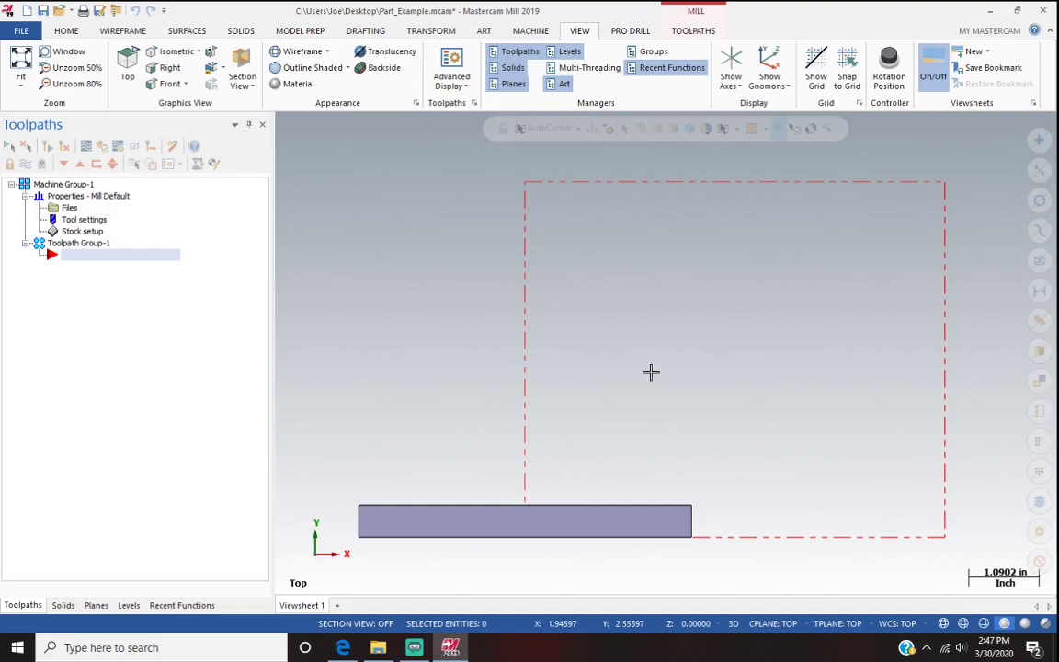
pyautogui.scroll(-1, 650, 372)
pyautogui.scroll(1, 650, 371)
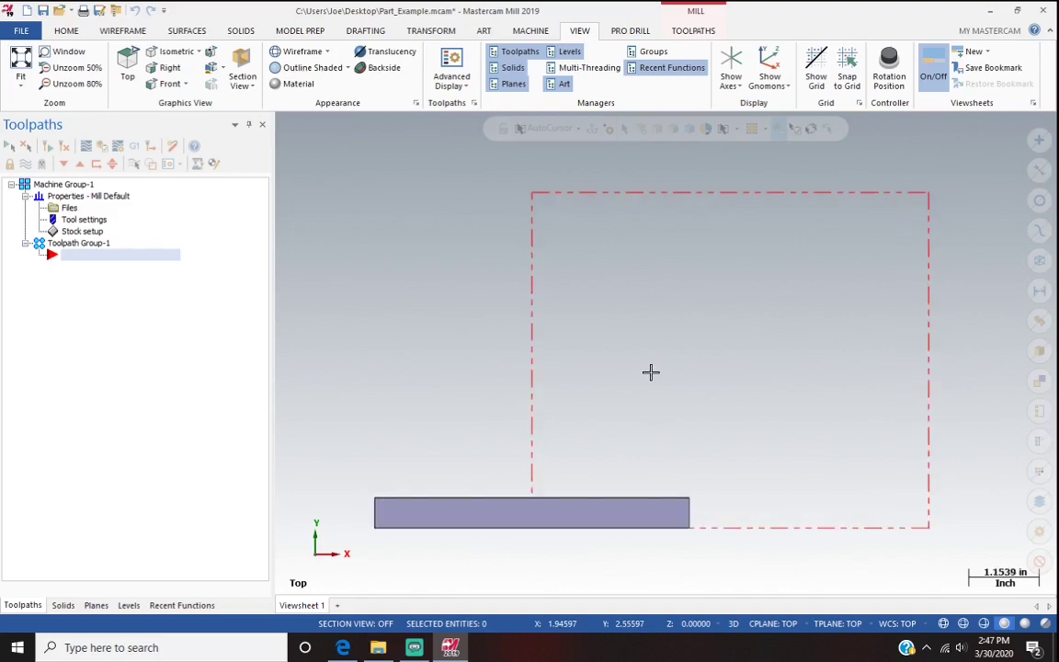
# Switch the graphics to the Right view to see the part standing on the stock
pyautogui.click(529, 31)
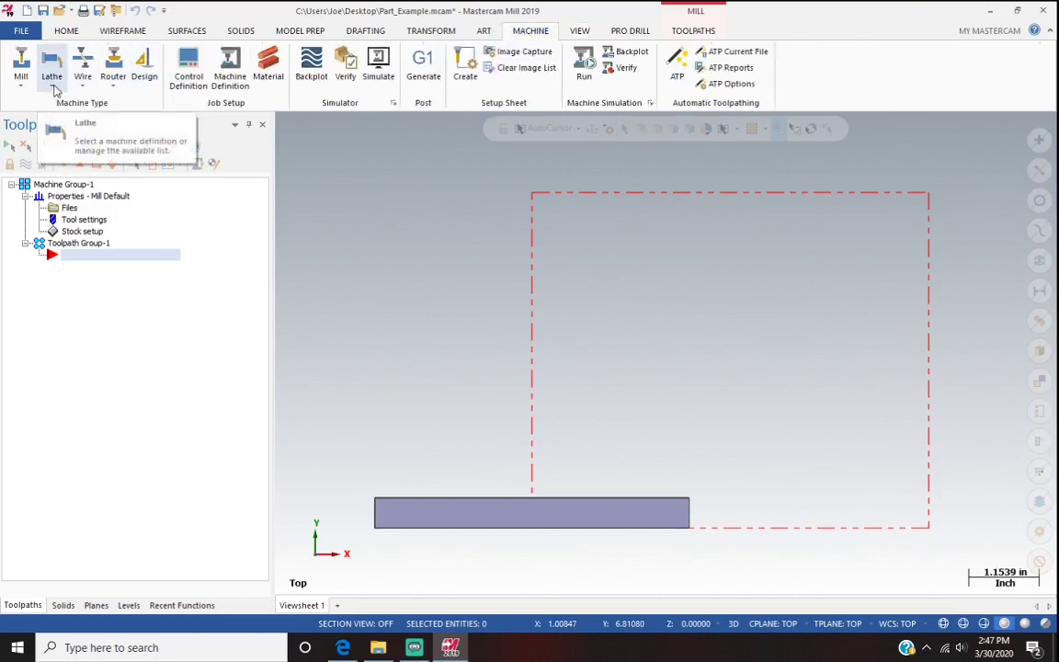
pyautogui.click(432, 32)
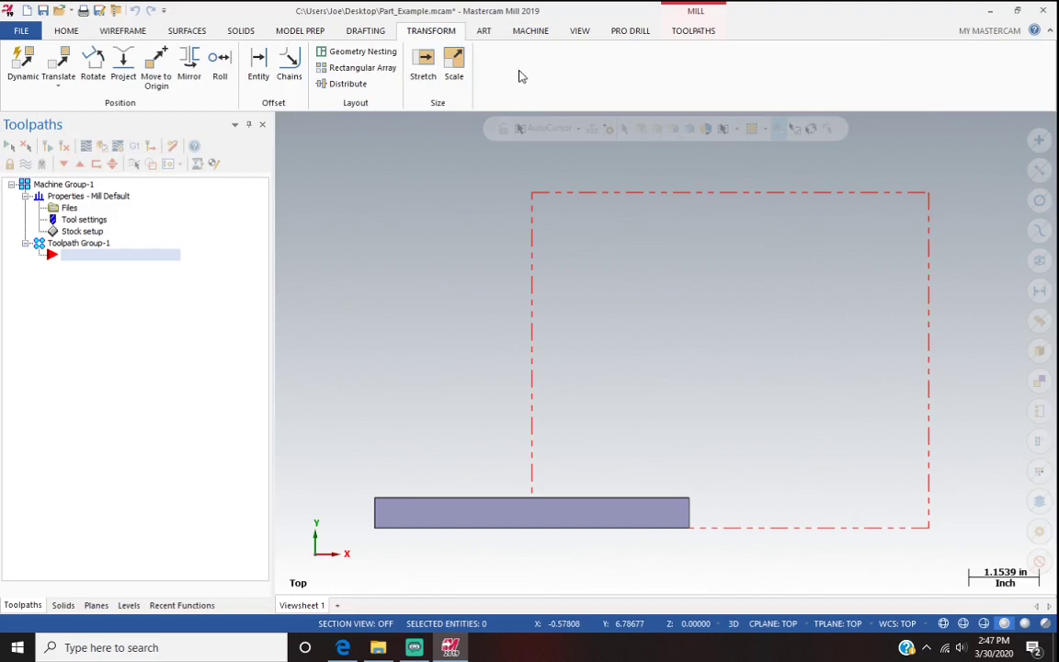
pyautogui.click(579, 32)
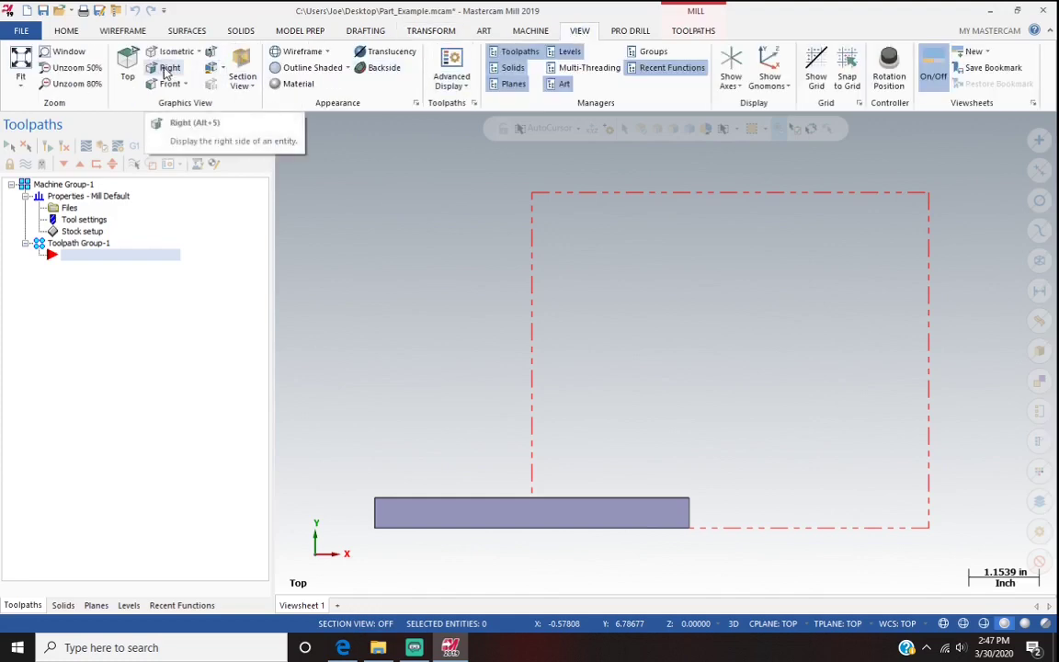
pyautogui.click(167, 73)
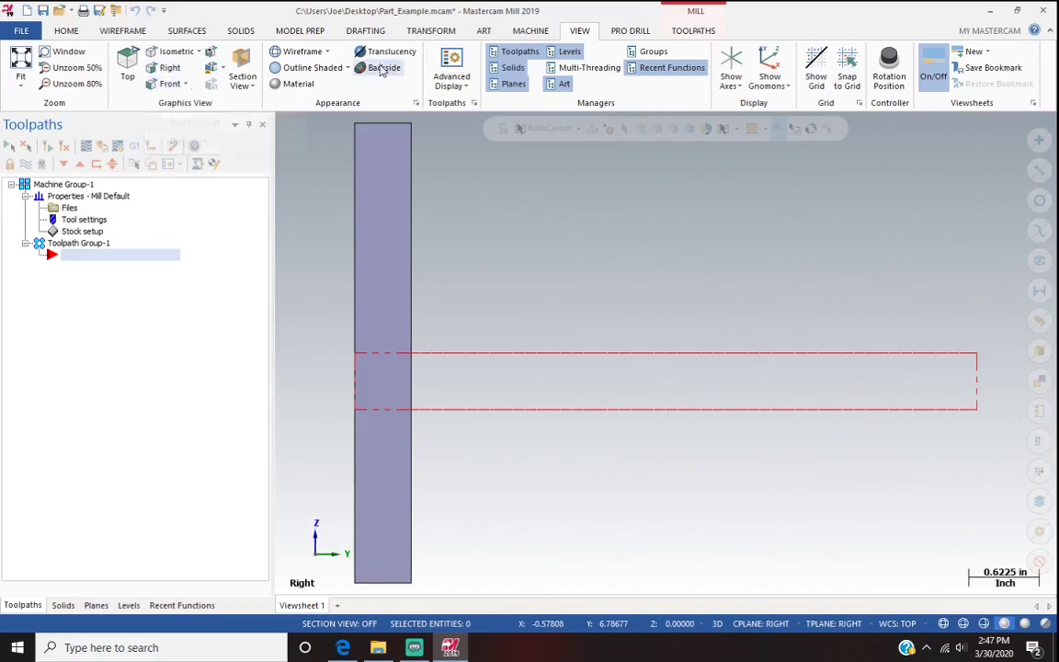
pyautogui.click(429, 31)
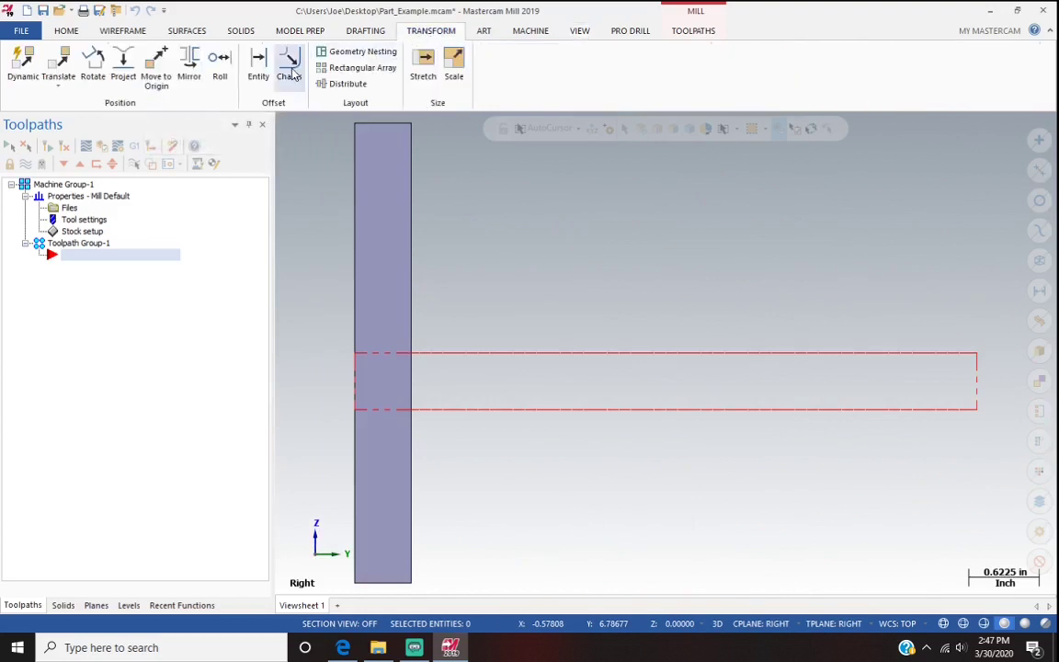
# Rotate the whole part 90° using Move so it lies flat along the stock
pyautogui.click(93, 69)
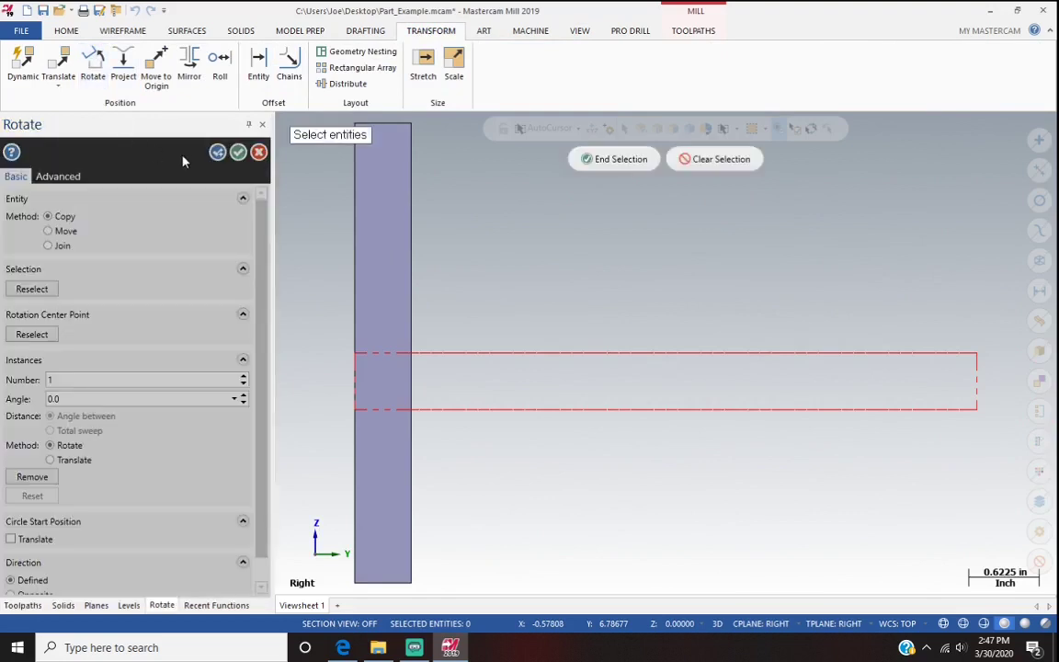
pyautogui.scroll(-4, 350, 189)
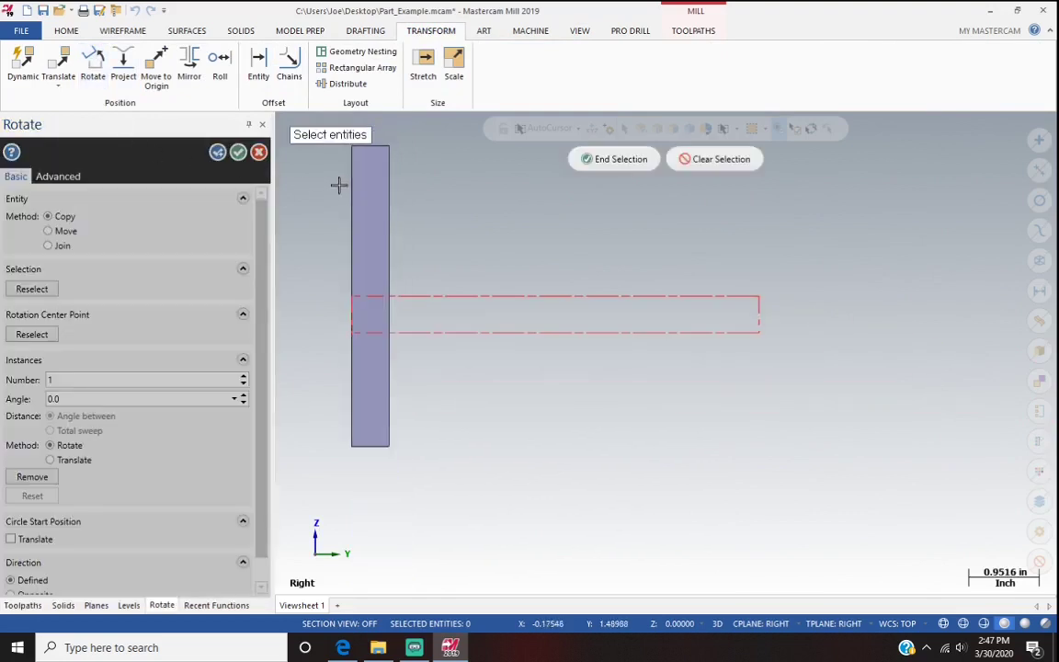
pyautogui.moveTo(326, 121); pyautogui.dragTo(415, 470)
pyautogui.click(609, 159)
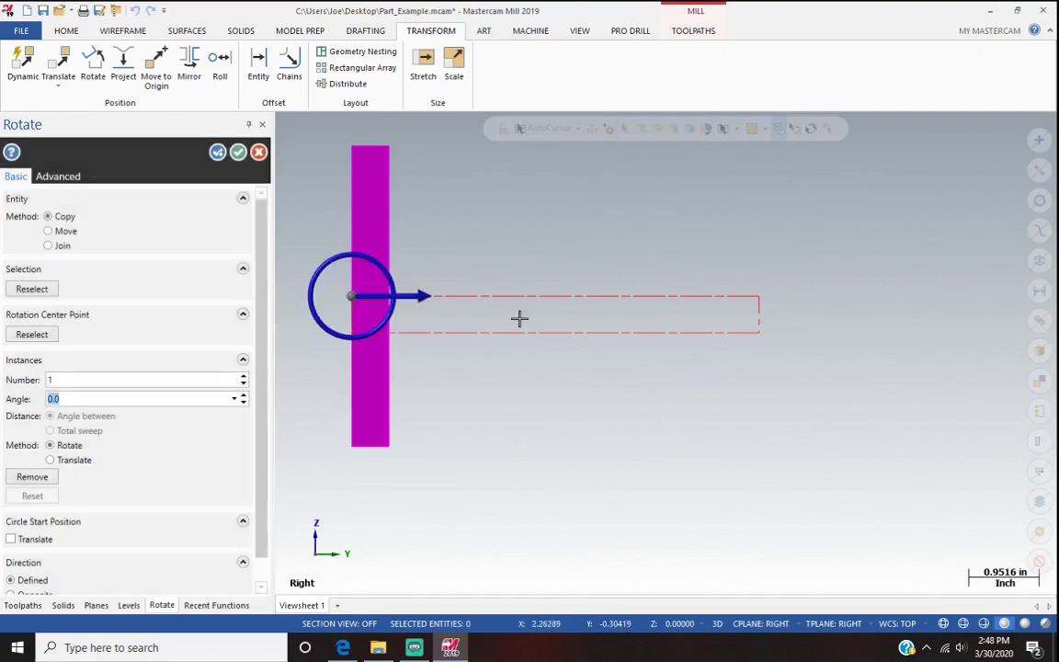
pyautogui.click(47, 231)
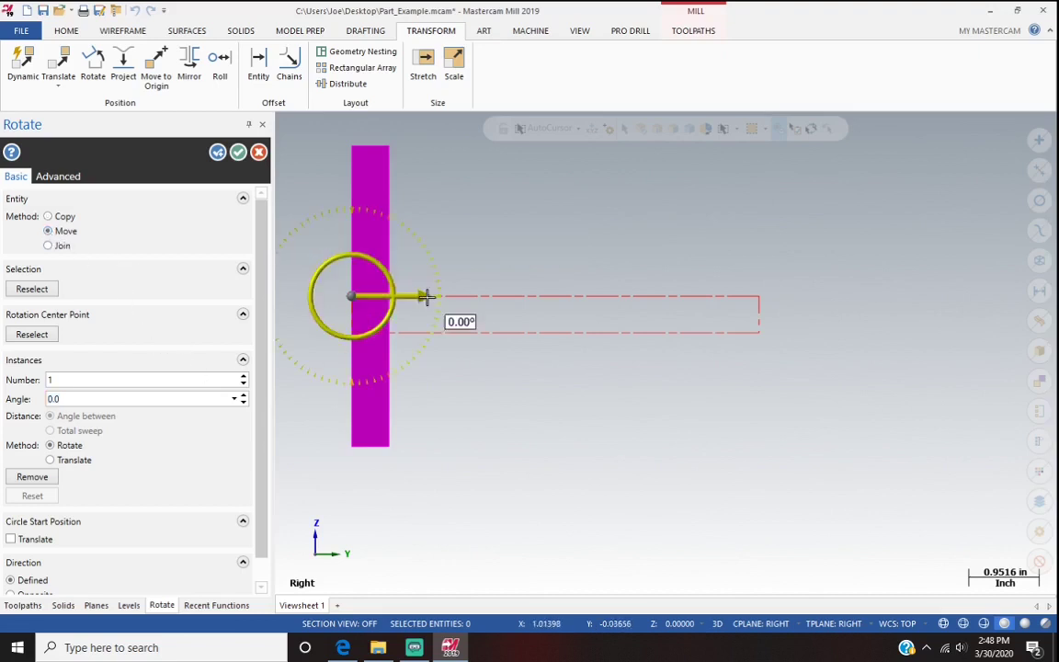
pyautogui.moveTo(439, 295); pyautogui.dragTo(357, 195)
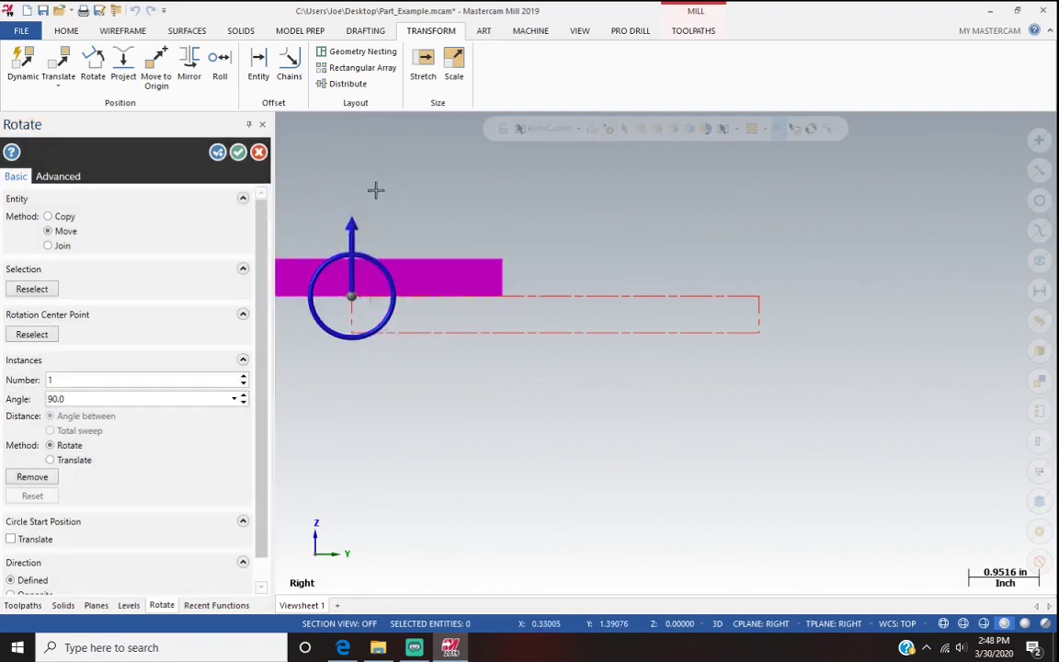
pyautogui.click(238, 153)
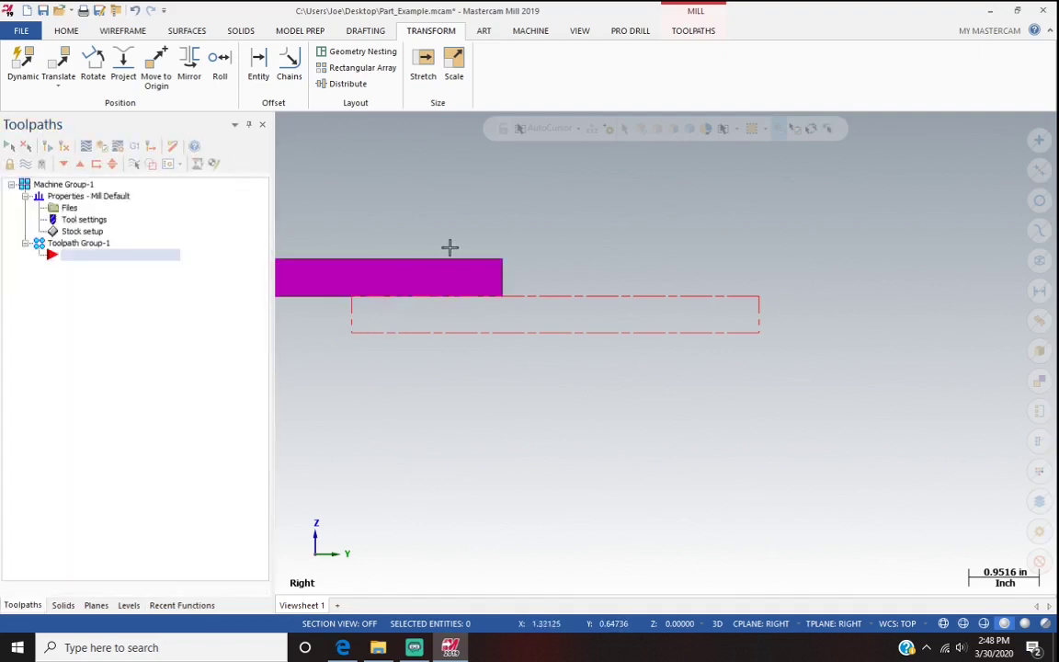
# In Isometric view, move the part's left corner to the origin inside the stock outline
pyautogui.click(580, 33)
pyautogui.click(176, 52)
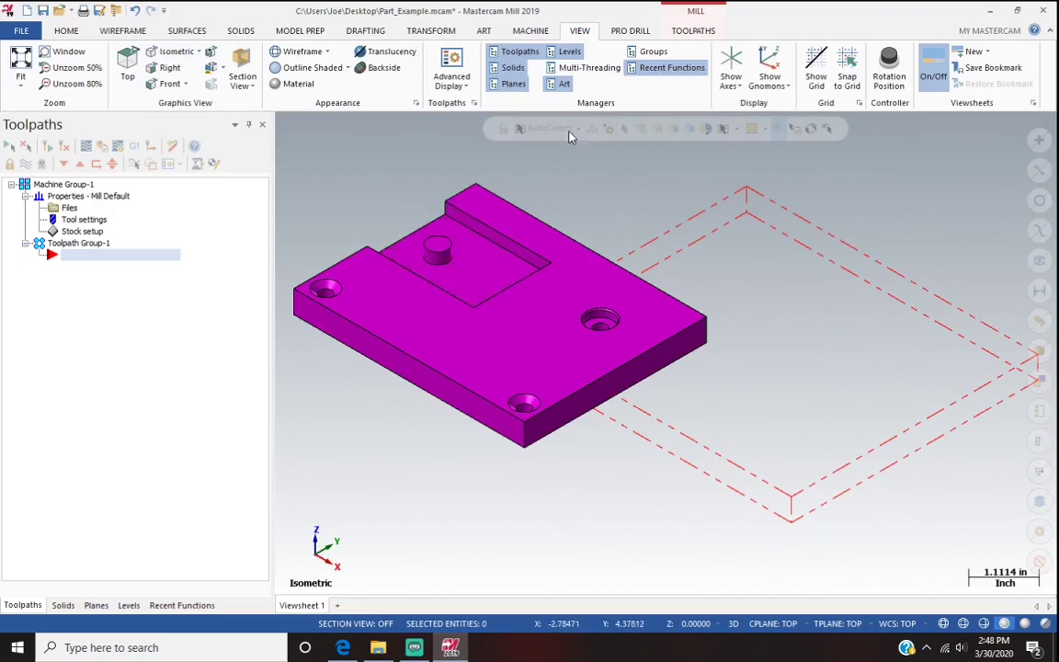
pyautogui.click(431, 31)
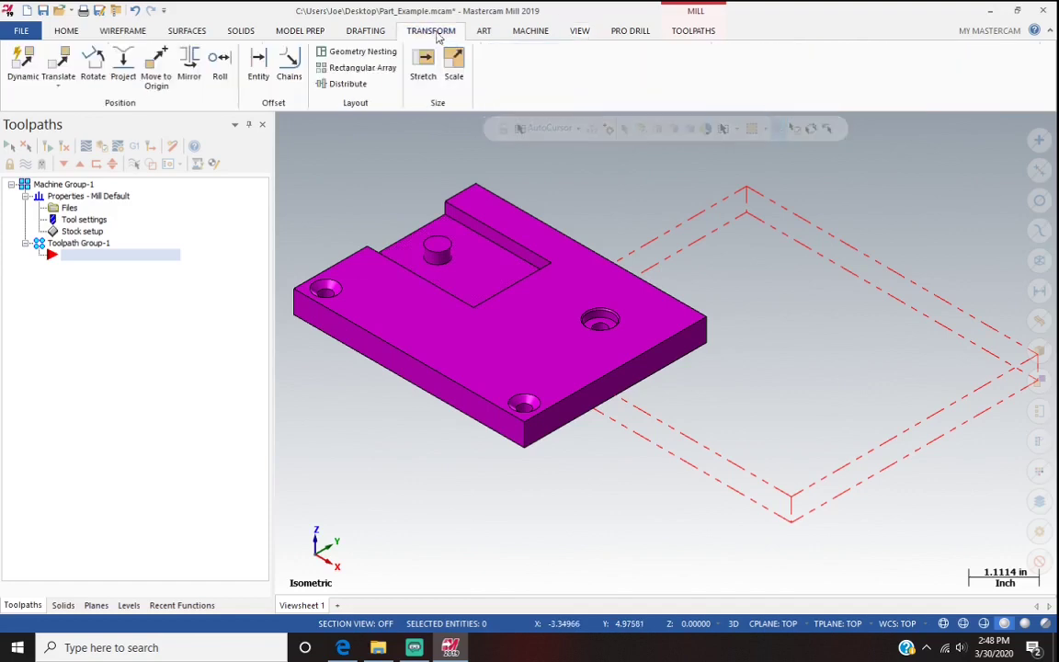
pyautogui.click(157, 63)
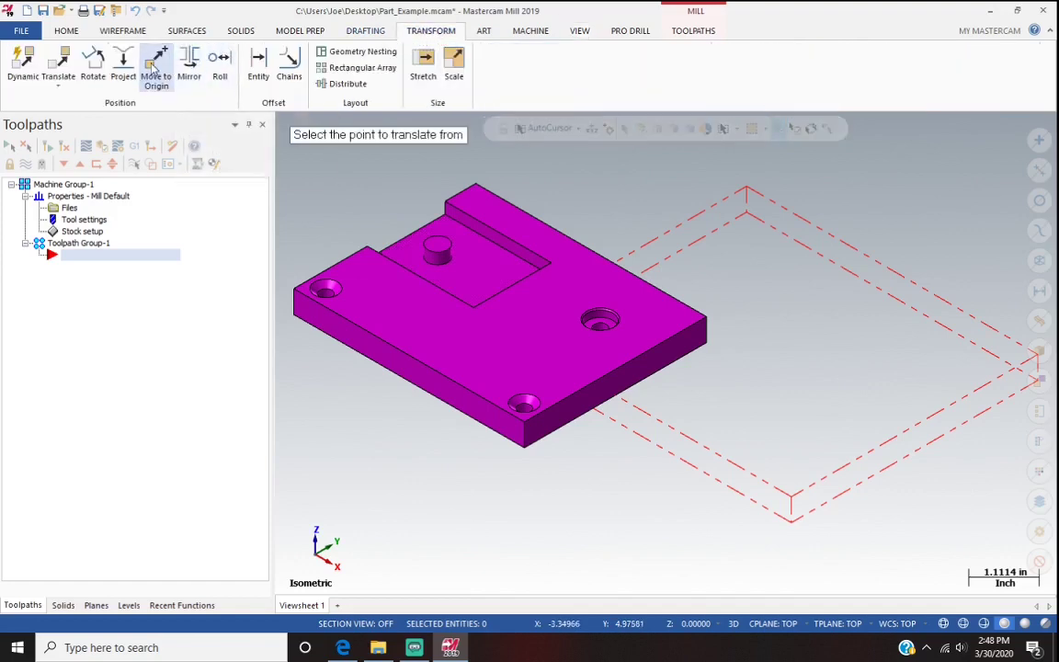
pyautogui.click(296, 293)
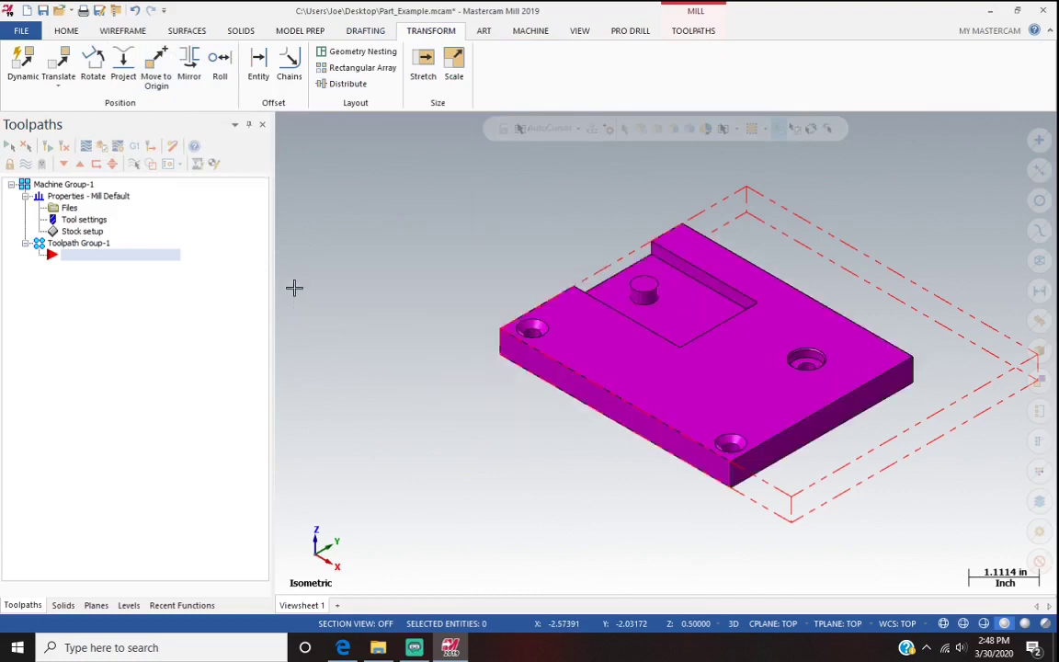